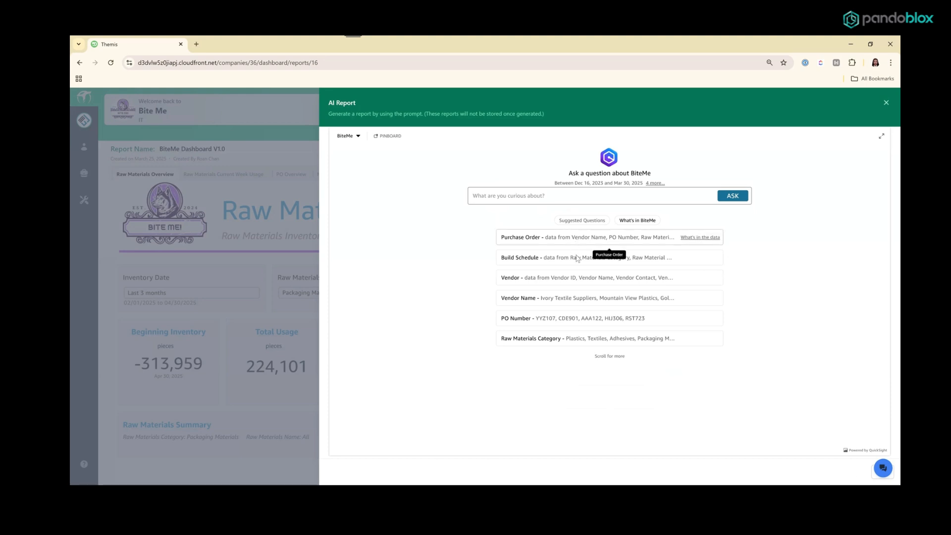
Open the data preview of the Purchase Order dataset and look through its rows and columns
{"action": "scroll", "coordinate": [583, 340], "scroll_direction": "up", "scroll_amount": 3}
{"action": "left_click", "coordinate": [701, 237]}
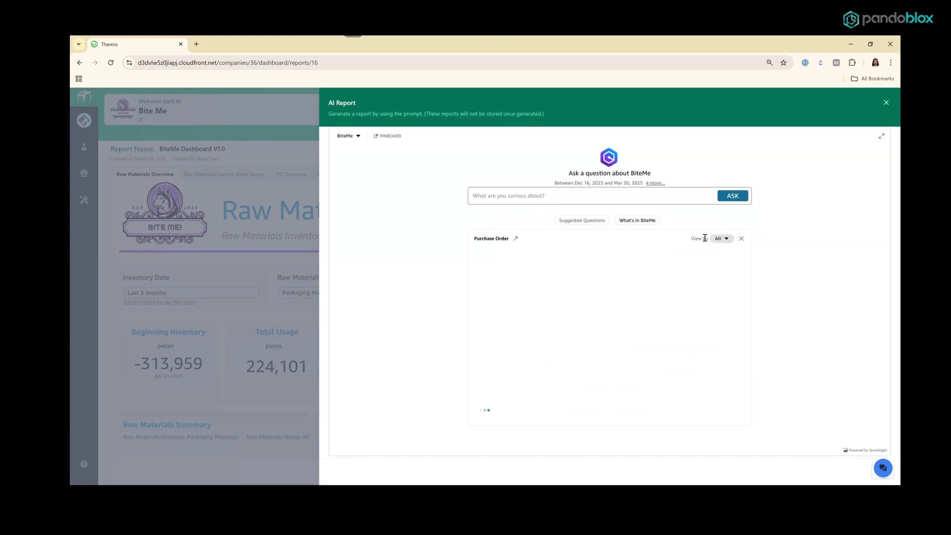
{"action": "scroll", "coordinate": [609, 277], "scroll_direction": "down", "scroll_amount": 5}
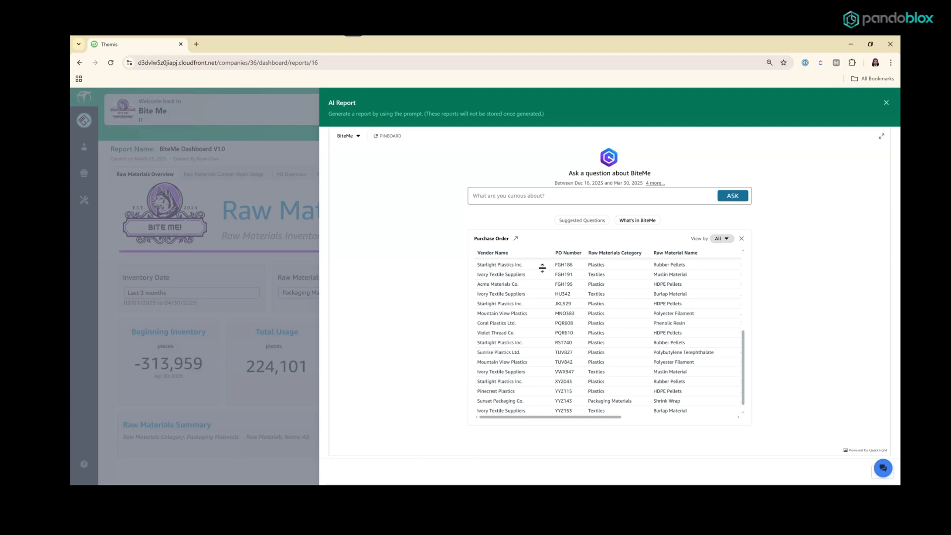
{"action": "left_click_drag", "start_coordinate": [605, 420], "coordinate": [722, 419]}
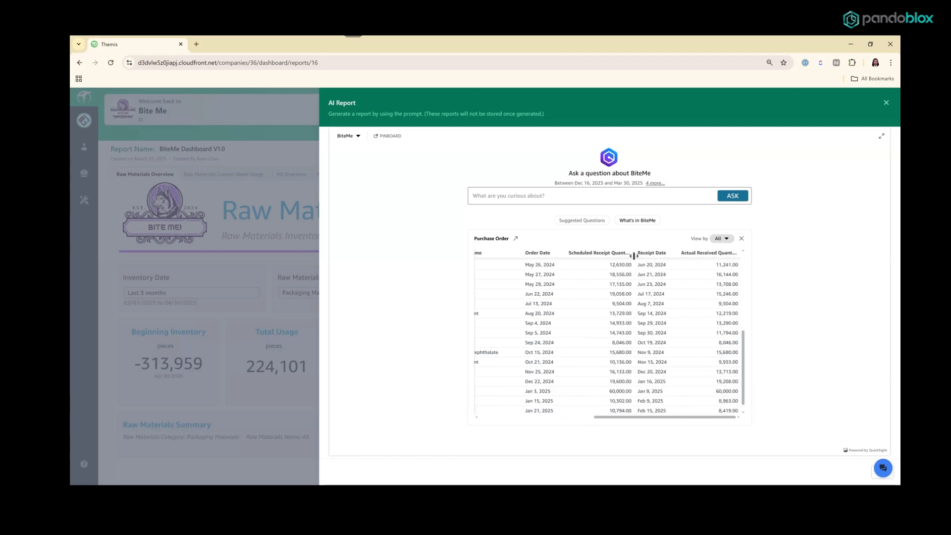
View the Purchase Order data by PO Number and check its quantity columns
{"action": "left_click", "coordinate": [722, 239]}
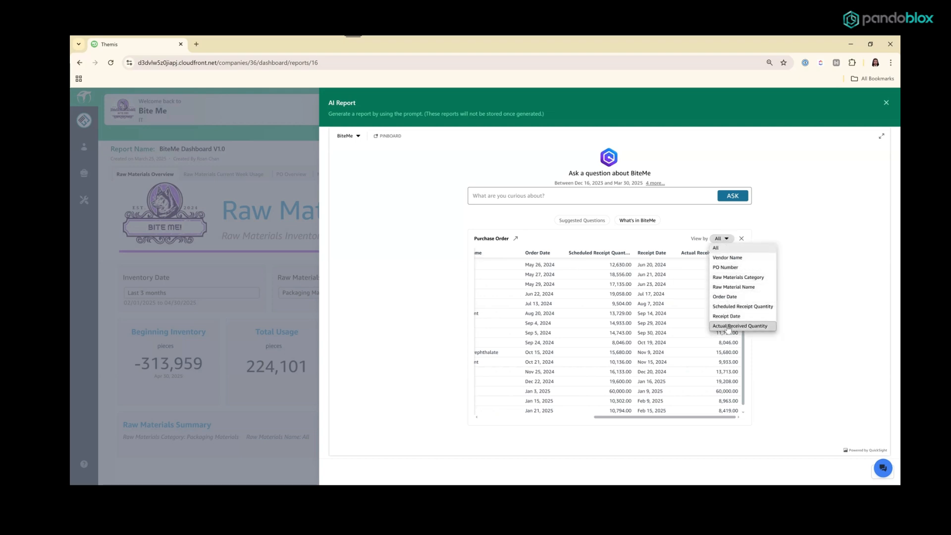
{"action": "left_click", "coordinate": [726, 267]}
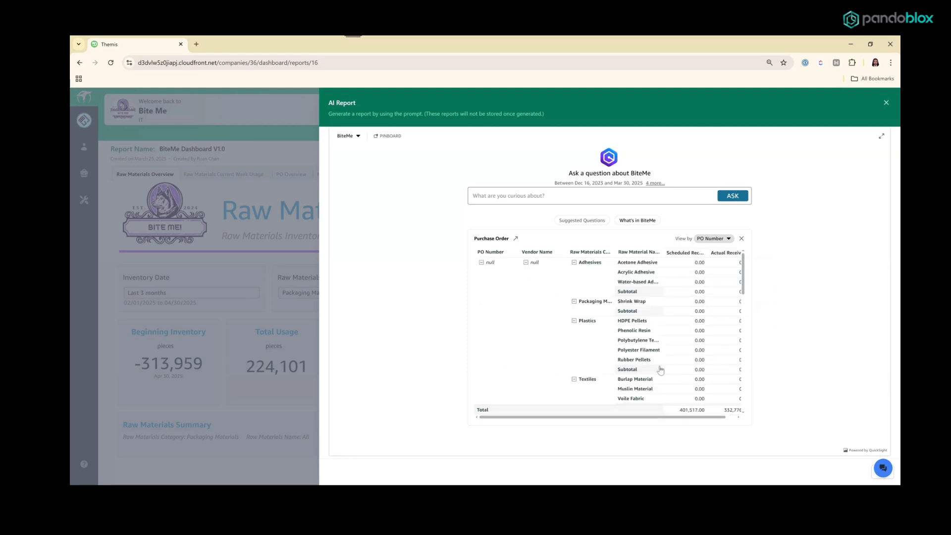
{"action": "left_click_drag", "start_coordinate": [500, 417], "coordinate": [510, 417]}
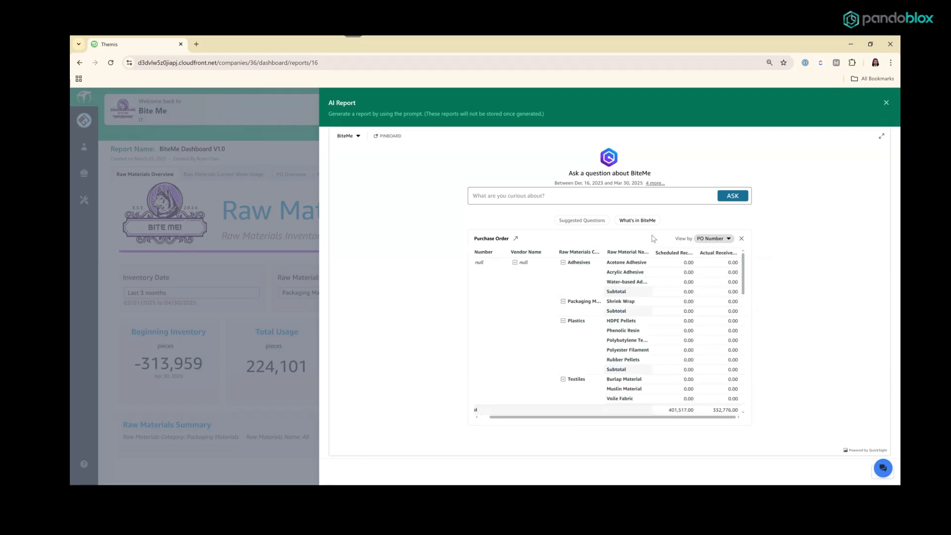
Return to the suggested questions and ask "how many vendor names by vendor id?"
{"action": "left_click", "coordinate": [577, 221]}
{"action": "left_click", "coordinate": [535, 198]}
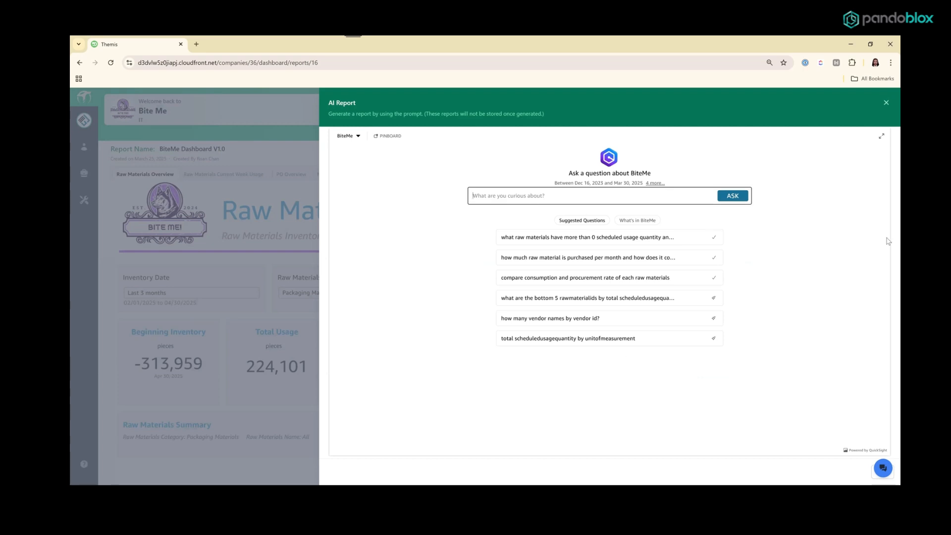
{"action": "type", "text": "how ma"}
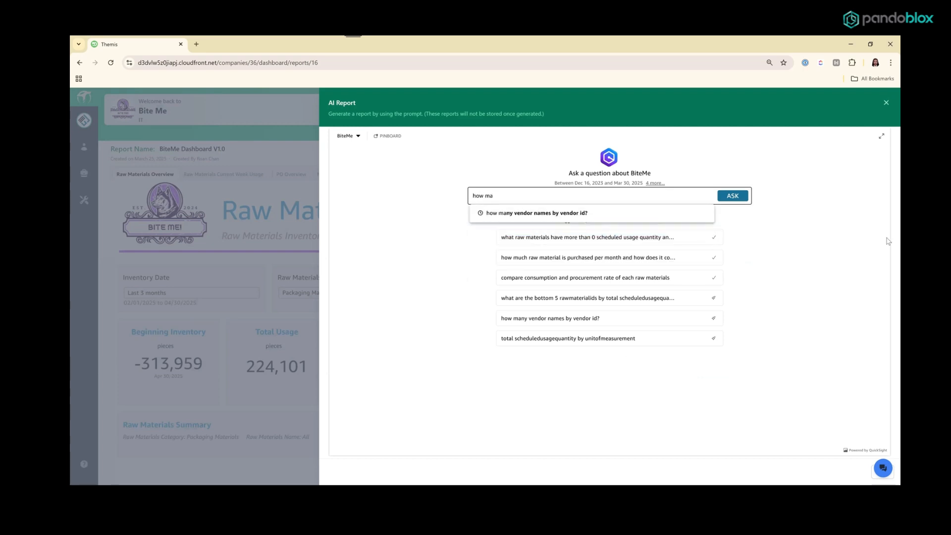
{"action": "key", "text": "BackSpace"}
{"action": "key", "text": "BackSpace"}
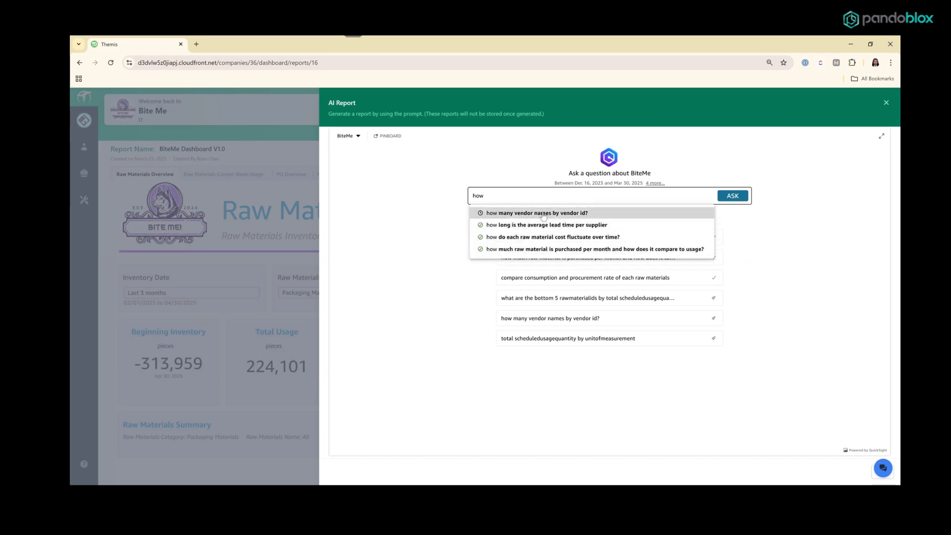
{"action": "left_click", "coordinate": [543, 216]}
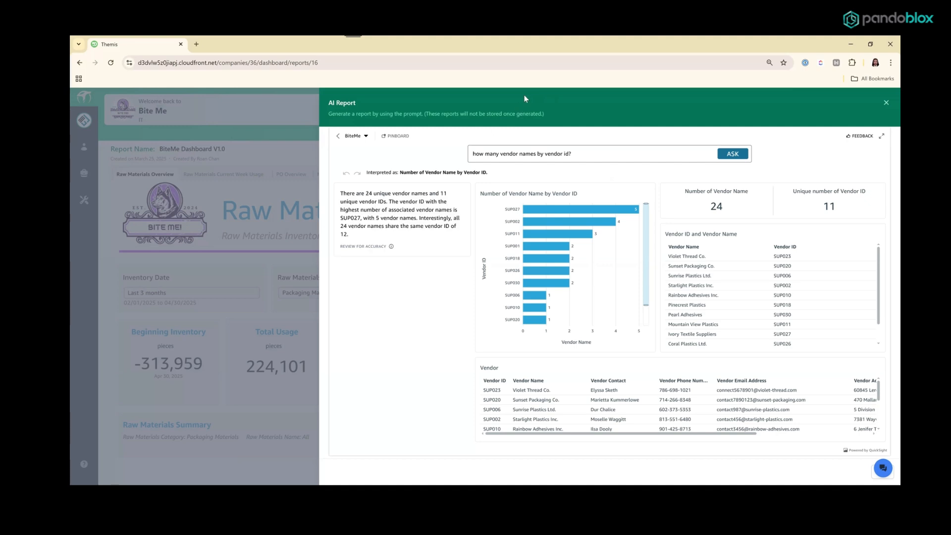
Go back to the question start page and ask "Total raw materials usage last month"
{"action": "left_click", "coordinate": [338, 136]}
{"action": "left_click", "coordinate": [511, 197]}
{"action": "type", "text": "Total"}
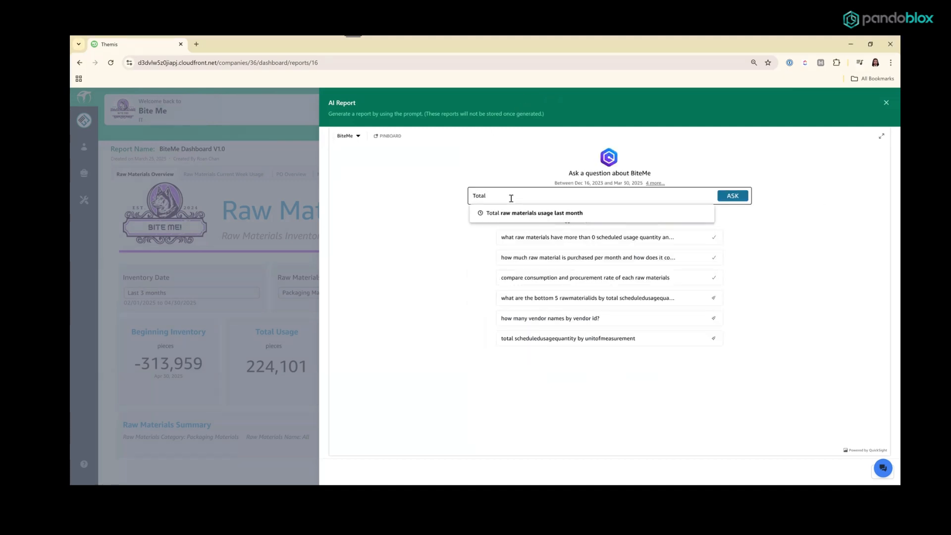
{"action": "type", "text": " raw materials usage last month"}
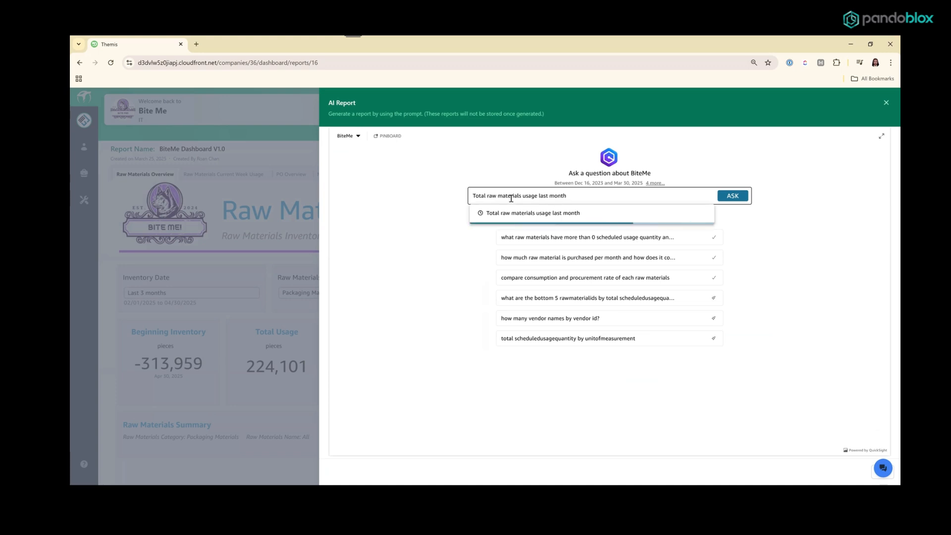
{"action": "left_click", "coordinate": [733, 196]}
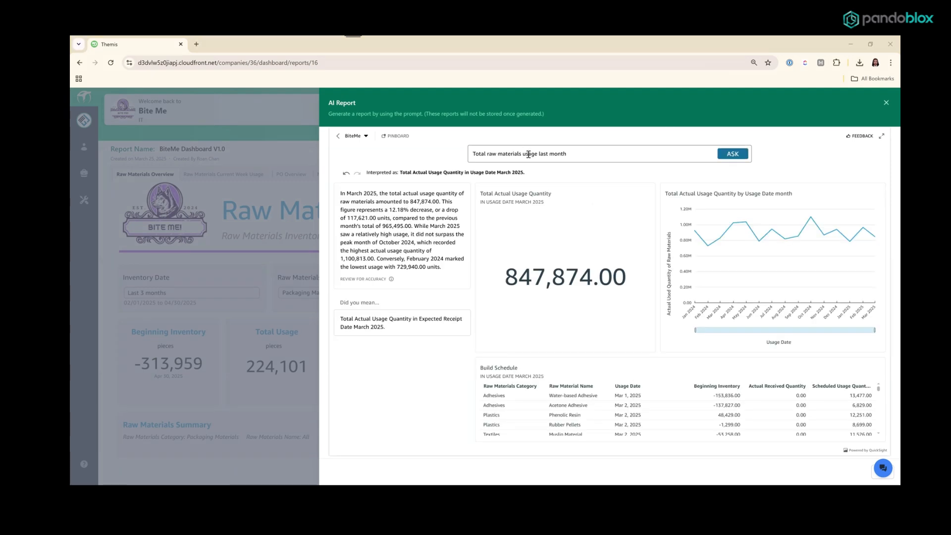
Replace "last month" in the question with "on 2024" and ask it again
{"action": "left_click_drag", "start_coordinate": [538, 154], "coordinate": [578, 154]}
{"action": "type", "text": "on 2024"}
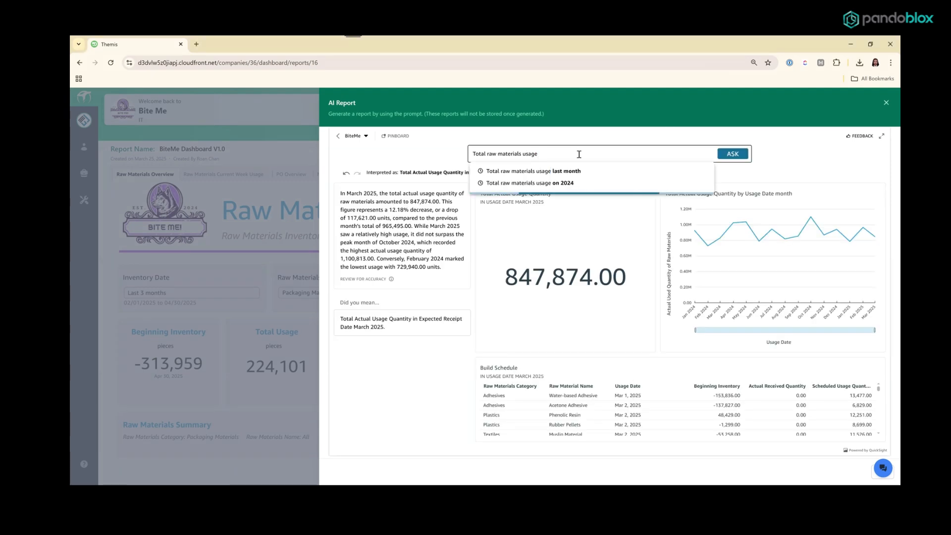
{"action": "left_click", "coordinate": [746, 157]}
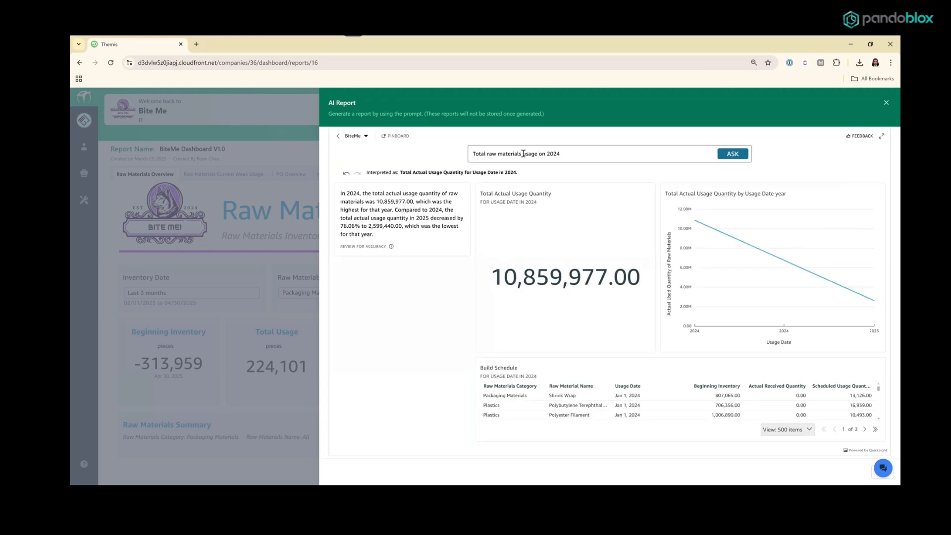
Reword the question as "Total raw materials consumption last month" and submit it
{"action": "left_click_drag", "start_coordinate": [524, 155], "coordinate": [688, 142]}
{"action": "type", "text": "cons"}
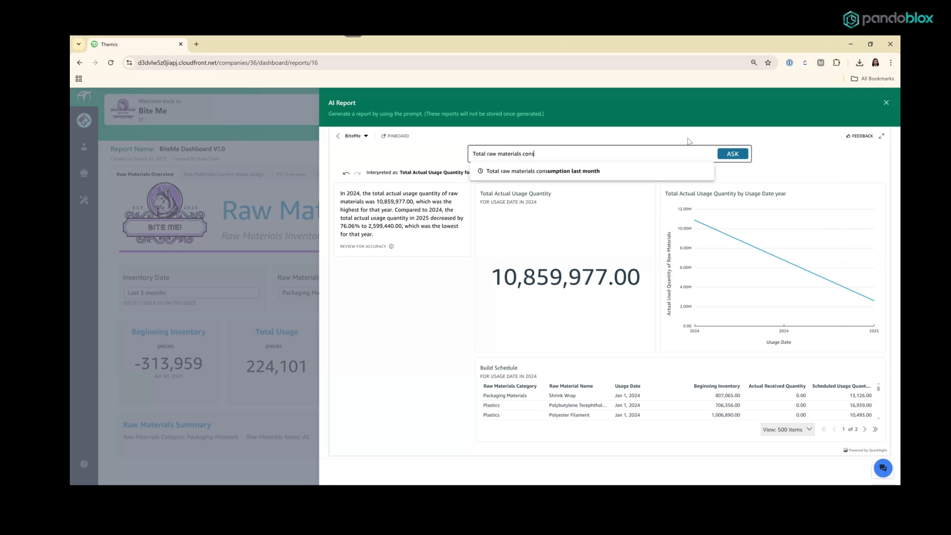
{"action": "type", "text": "umption last month"}
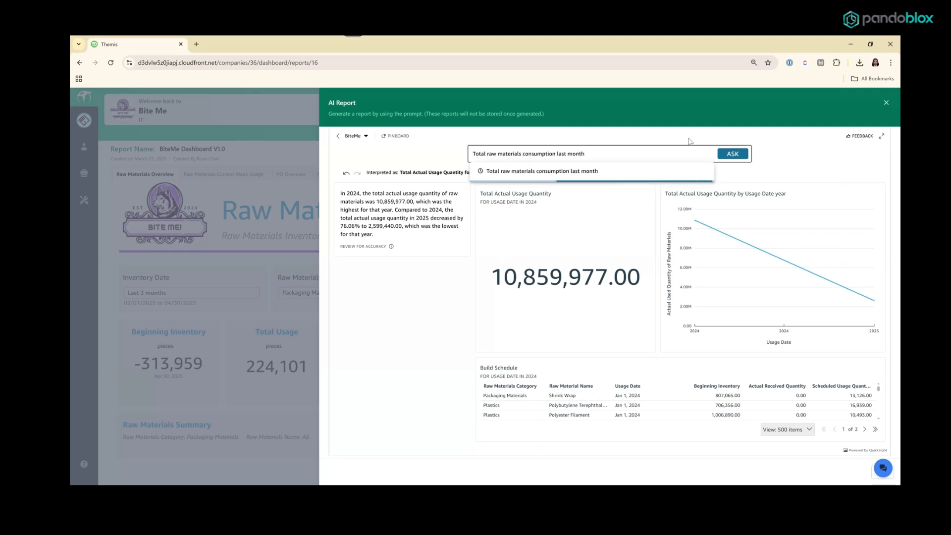
{"action": "key", "text": "Return"}
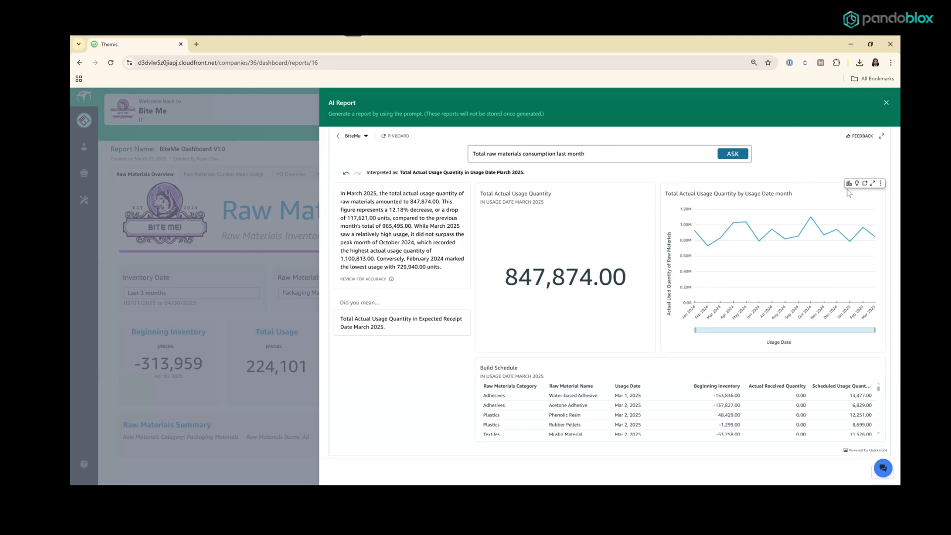
Read the insights of the monthly actual usage line chart and turn on its forecast
{"action": "left_click", "coordinate": [856, 187]}
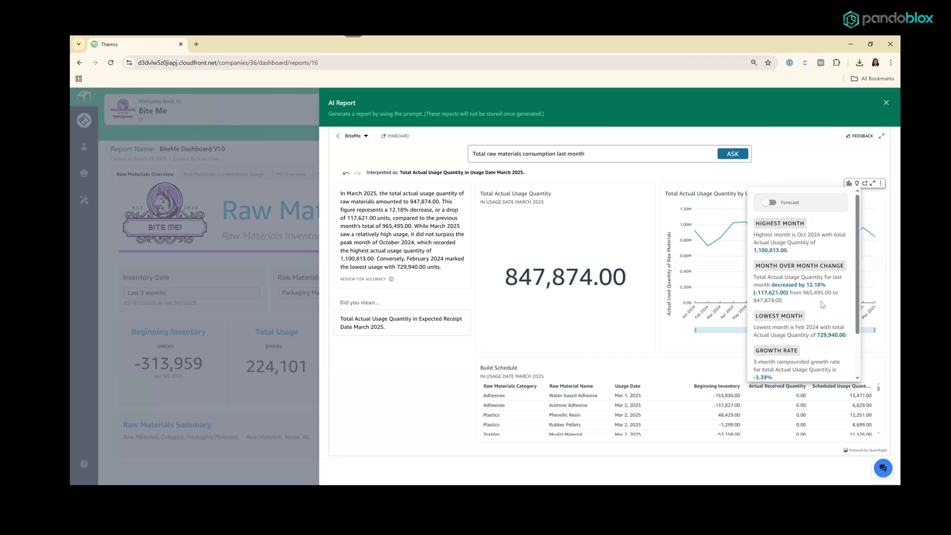
{"action": "scroll", "coordinate": [820, 307], "scroll_direction": "down", "scroll_amount": 2}
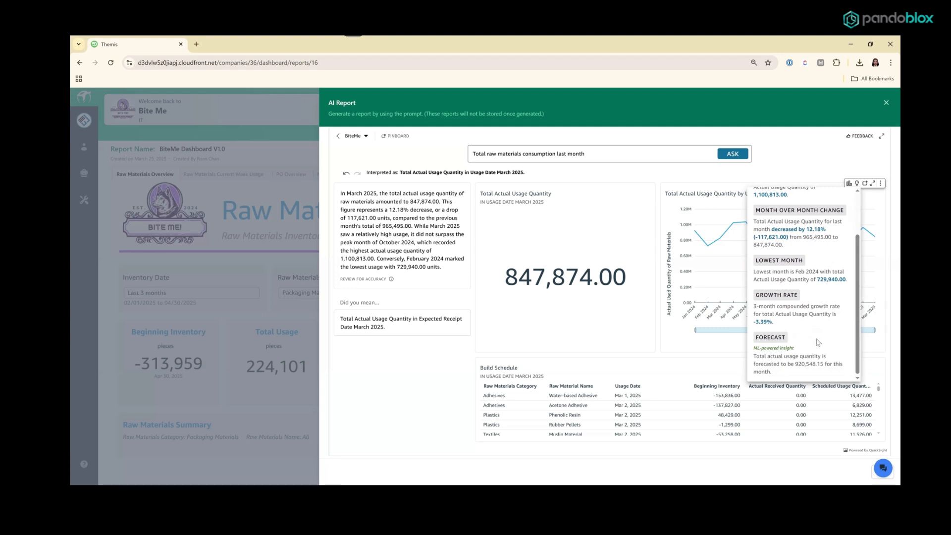
{"action": "scroll", "coordinate": [801, 220], "scroll_direction": "up", "scroll_amount": 2}
{"action": "left_click", "coordinate": [770, 204]}
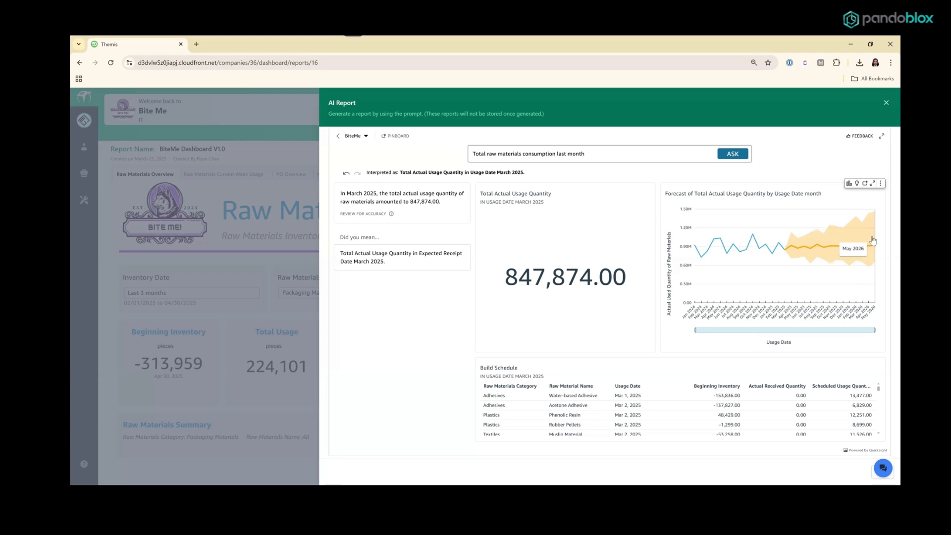
{"action": "mouse_move", "coordinate": [853, 249]}
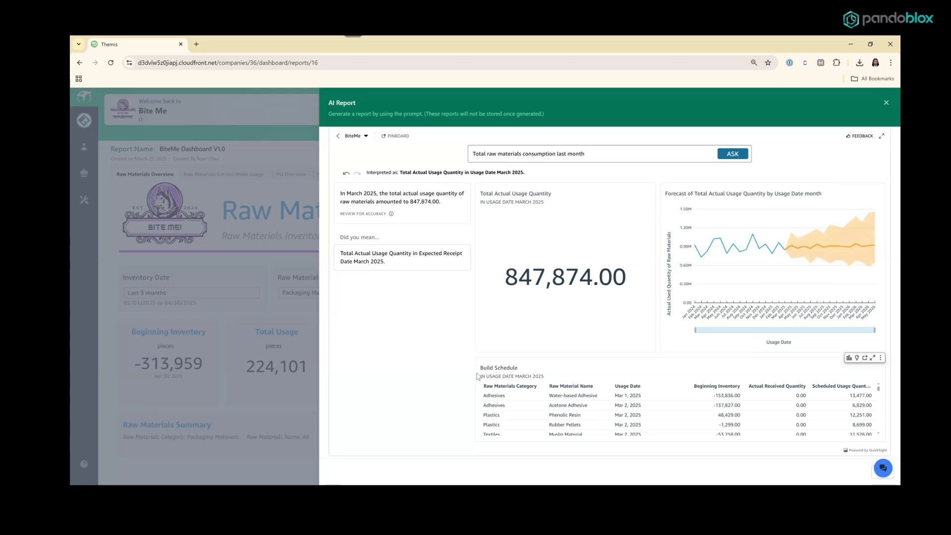
{"action": "scroll", "coordinate": [545, 419], "scroll_direction": "down", "scroll_amount": 5}
{"action": "scroll", "coordinate": [547, 422], "scroll_direction": "down", "scroll_amount": 5}
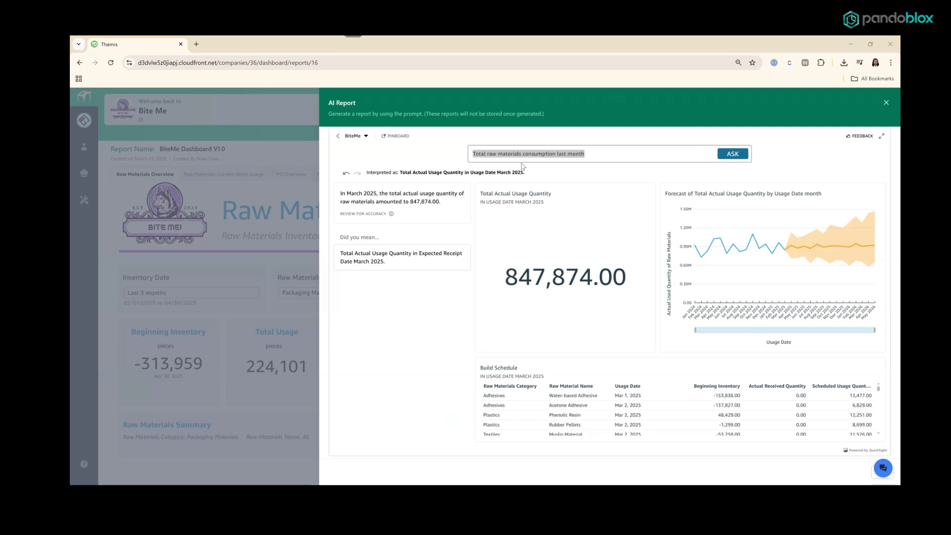
Replace the question with "Top 10 vendors by purchase order amount" and ask it
{"action": "left_click", "coordinate": [608, 146]}
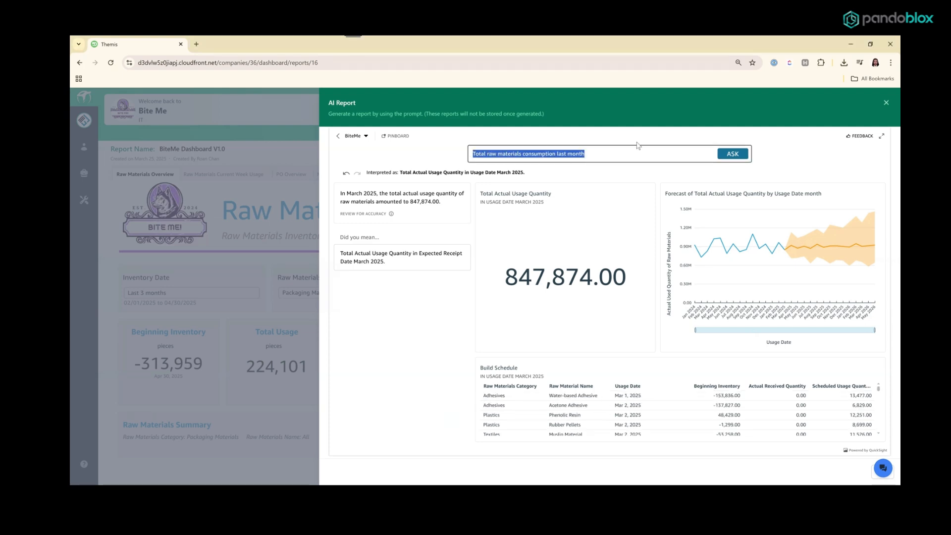
{"action": "type", "text": "Top 10 vendors"}
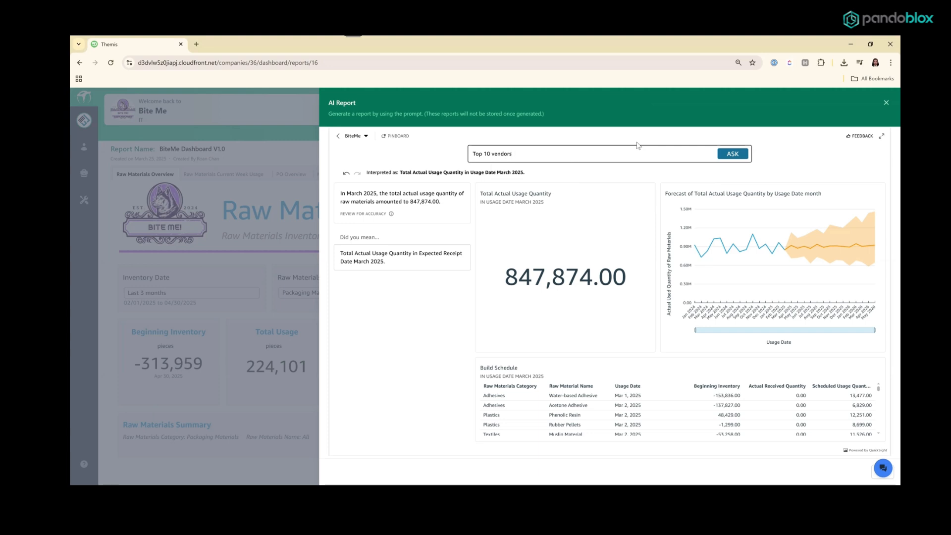
{"action": "type", "text": " by purchase order amount"}
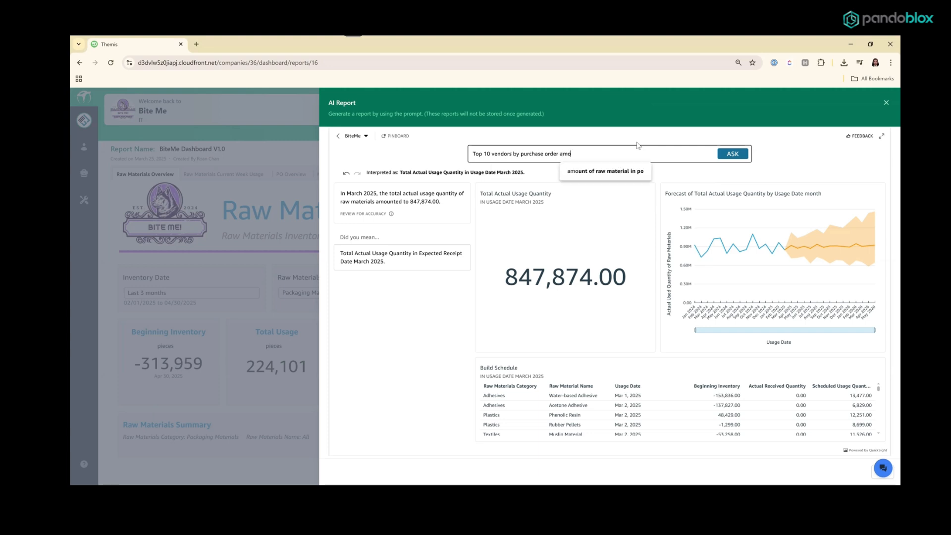
{"action": "left_click", "coordinate": [733, 155]}
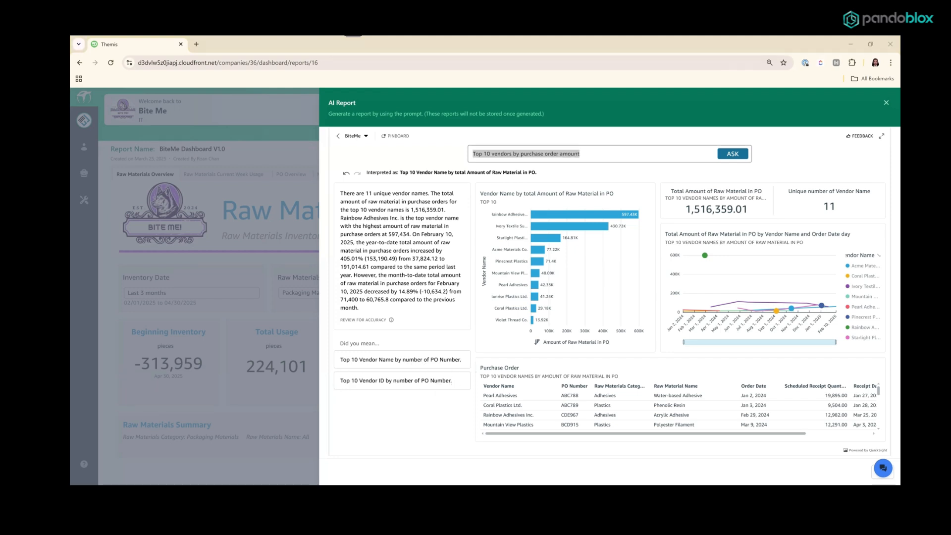
Ask the suggested question "compare consumption and procurement rate of each raw materials"
{"action": "type", "text": "compare"}
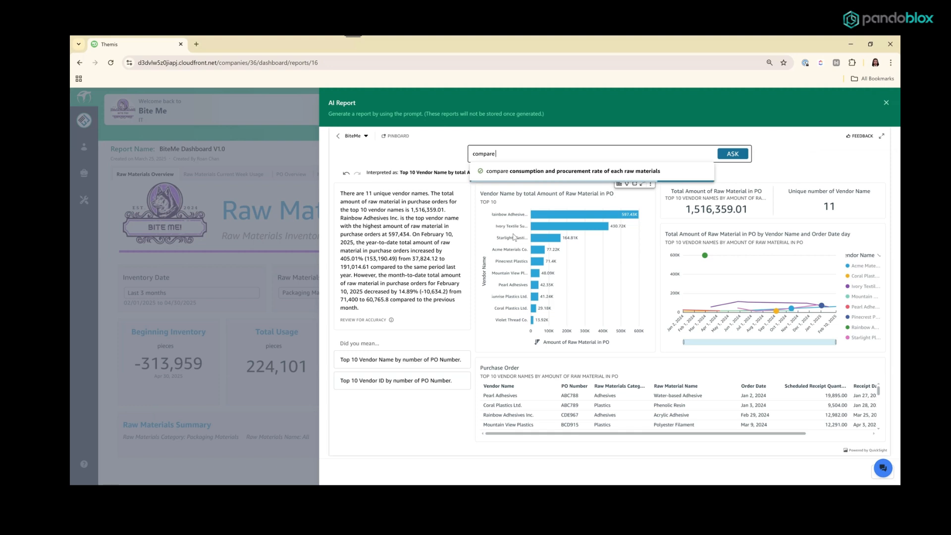
{"action": "left_click", "coordinate": [580, 174]}
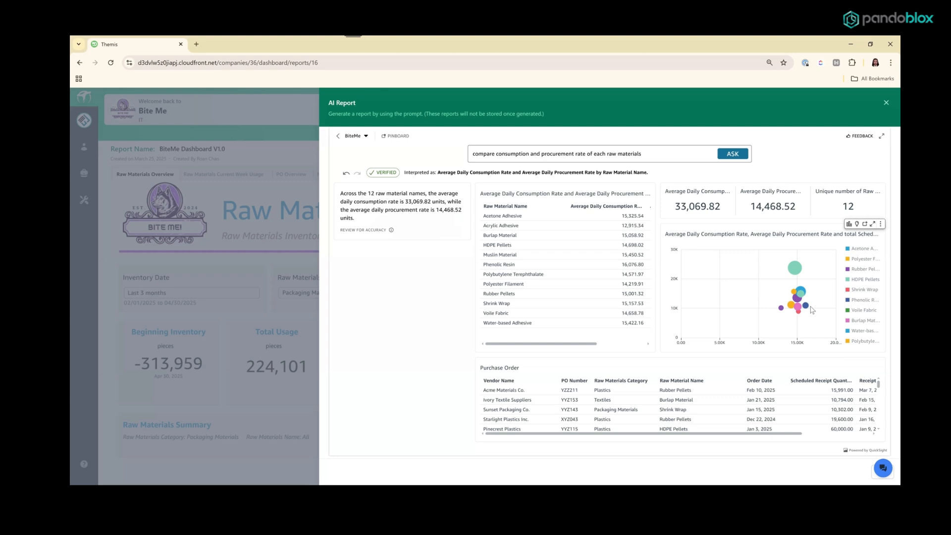
{"action": "mouse_move", "coordinate": [797, 271]}
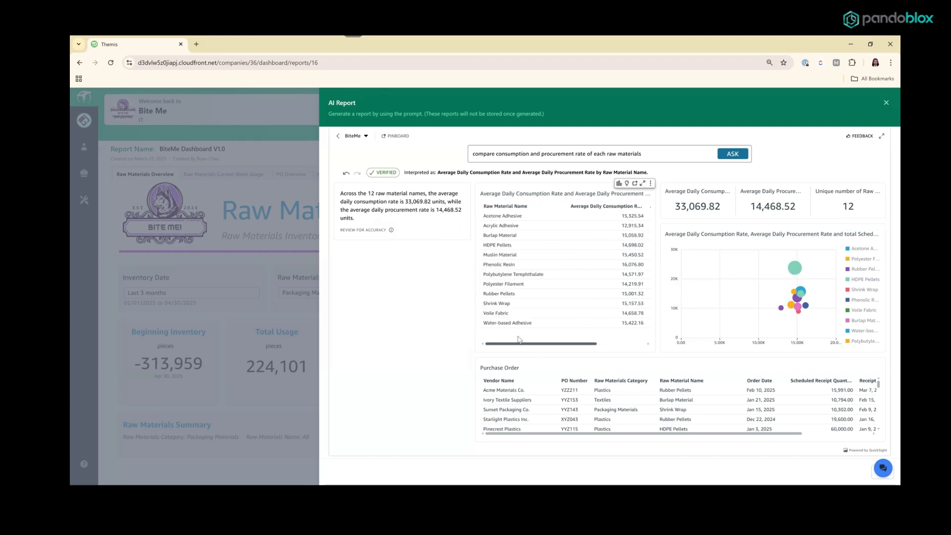
Change the daily consumption and procurement rate table to a clustered vertical bar chart
{"action": "left_click", "coordinate": [619, 183]}
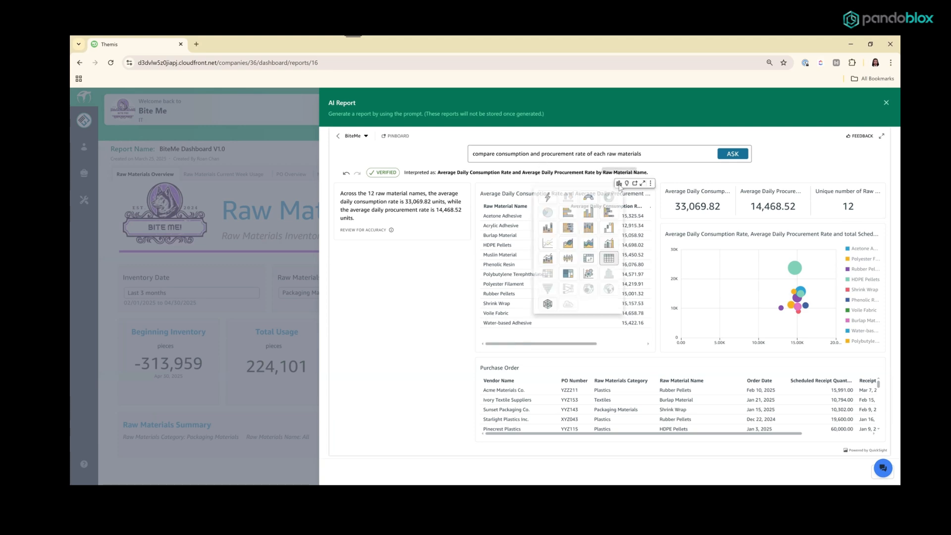
{"action": "left_click", "coordinate": [587, 214]}
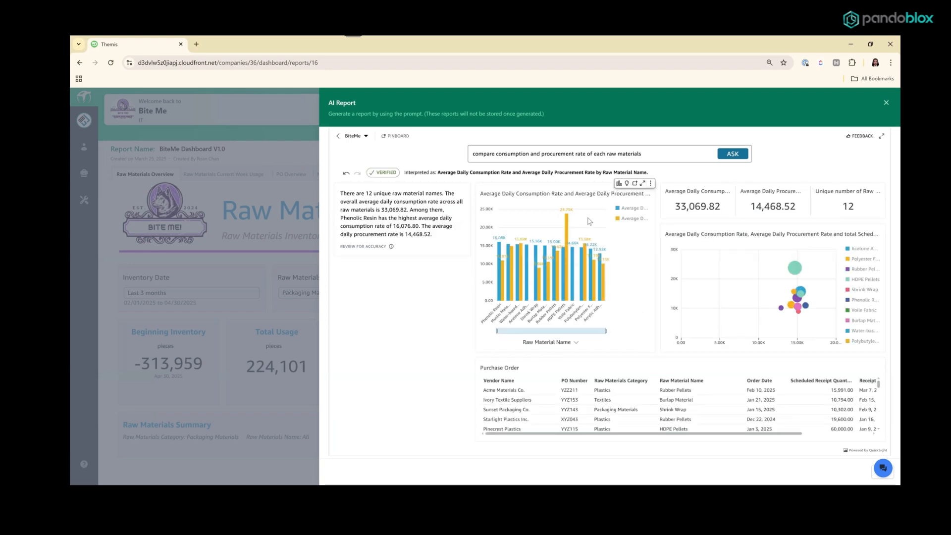
Focus the bar chart only on Acrylic Adhesive and undo that filter
{"action": "left_click", "coordinate": [601, 272]}
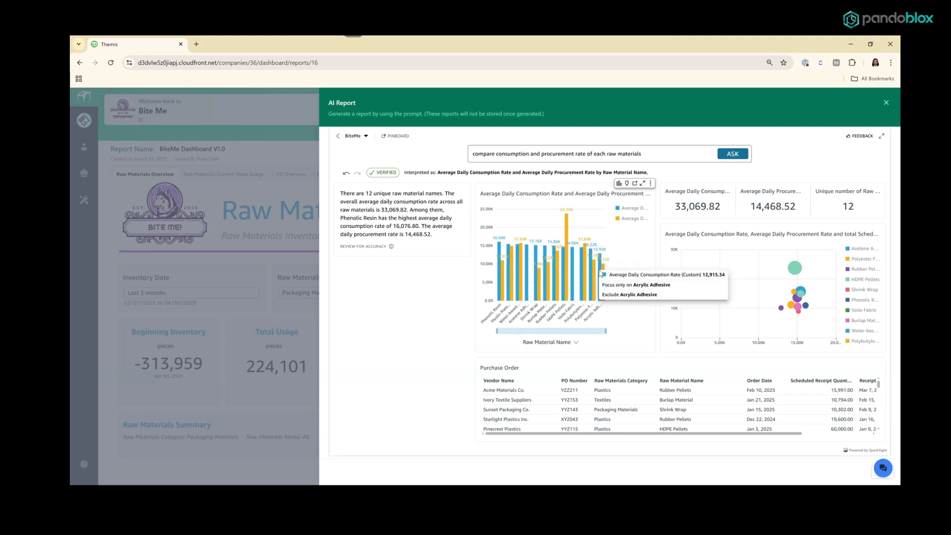
{"action": "left_click", "coordinate": [619, 286]}
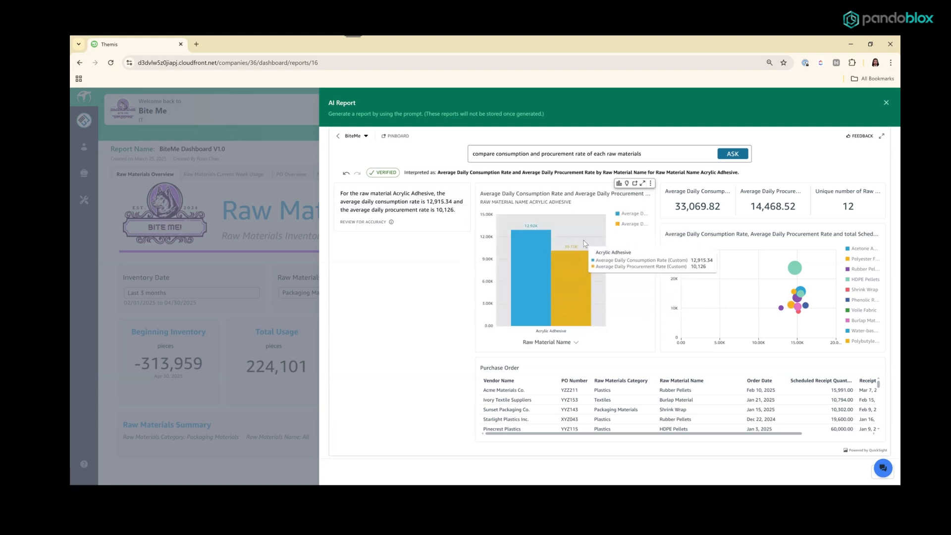
{"action": "left_click", "coordinate": [346, 173]}
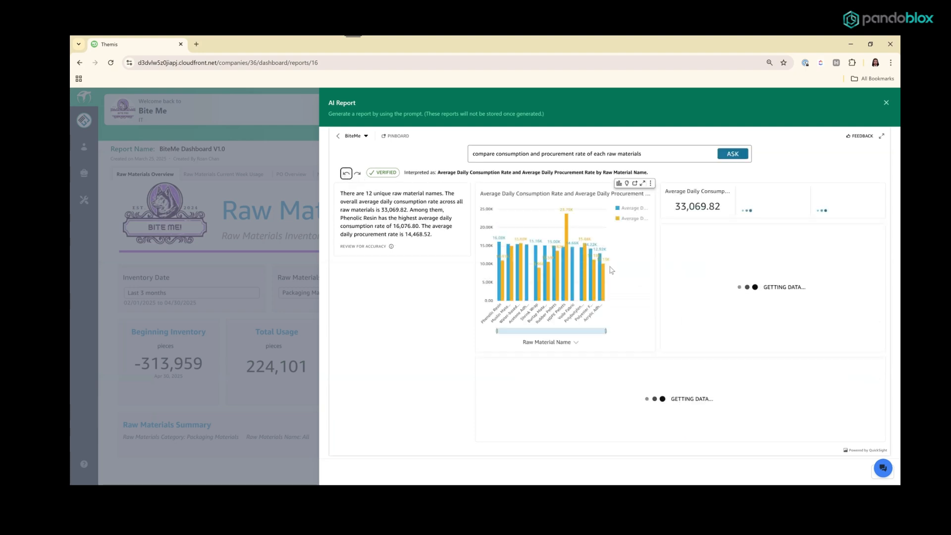
{"action": "left_click", "coordinate": [604, 287]}
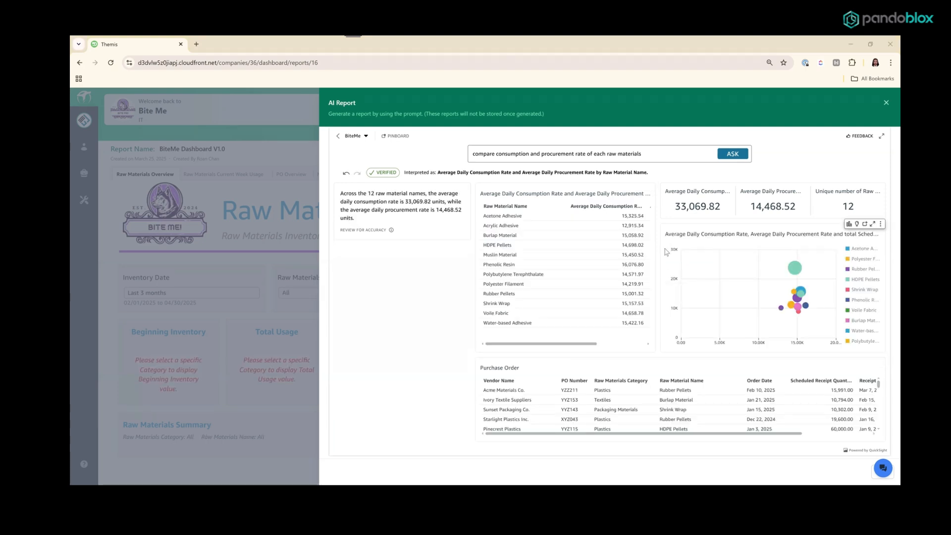
Pin the bubble chart of consumption and procurement rates to the pinboard and open the pinboard
{"action": "left_click", "coordinate": [866, 224]}
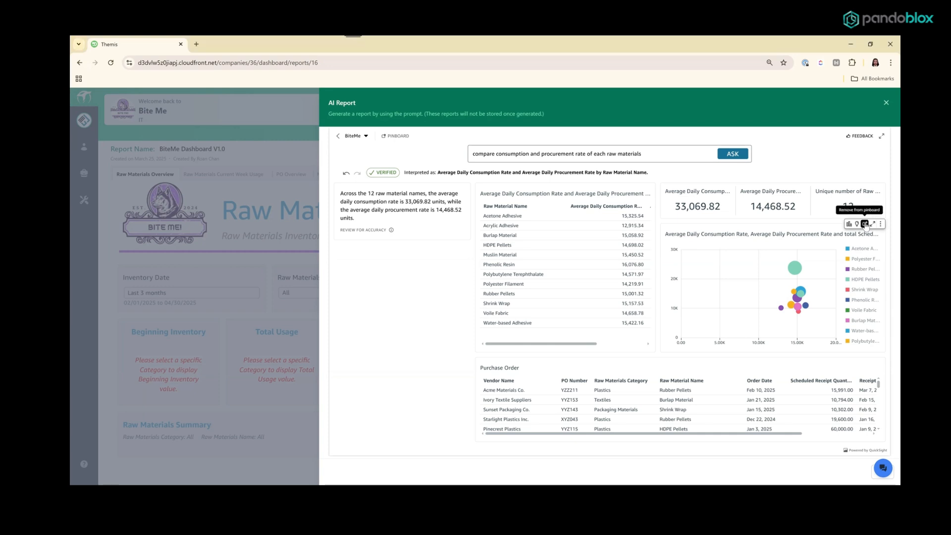
{"action": "left_click", "coordinate": [397, 136]}
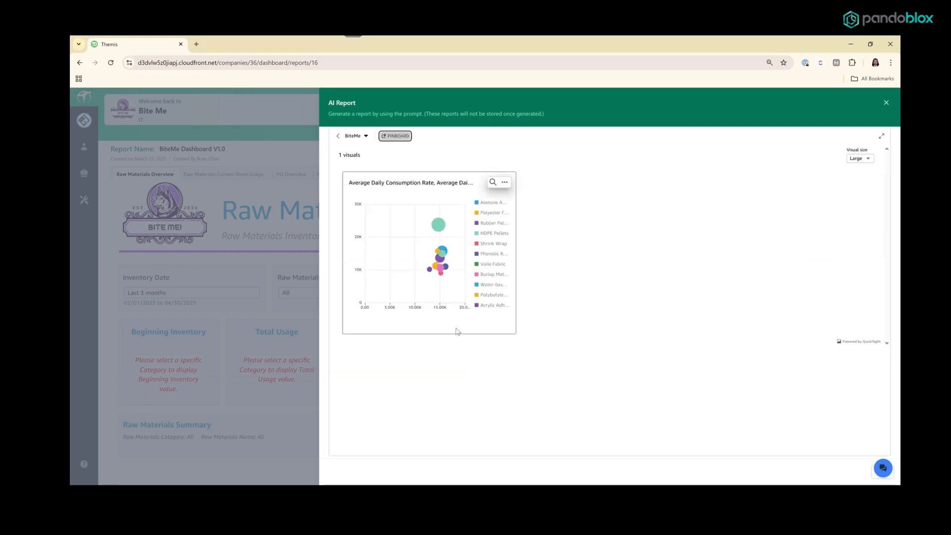
Rename the pinned bubble chart to "COnsumption vs Procurement"
{"action": "mouse_move", "coordinate": [470, 194]}
{"action": "left_click", "coordinate": [494, 194]}
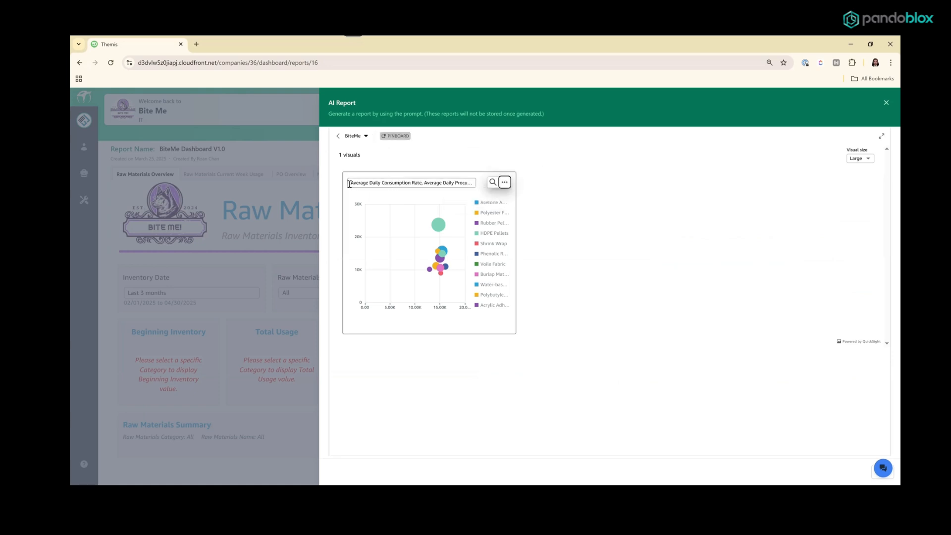
{"action": "type", "text": "COnsumption vs Procurement"}
{"action": "key", "text": "Return"}
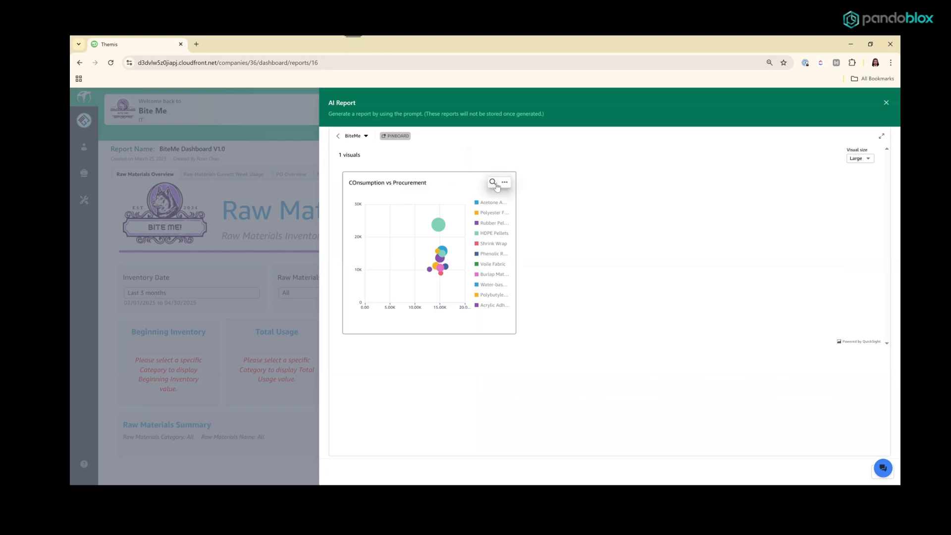
Reopen the pinned visual's source answer and add the average daily consumption rate figure as a new pin
{"action": "left_click", "coordinate": [492, 182]}
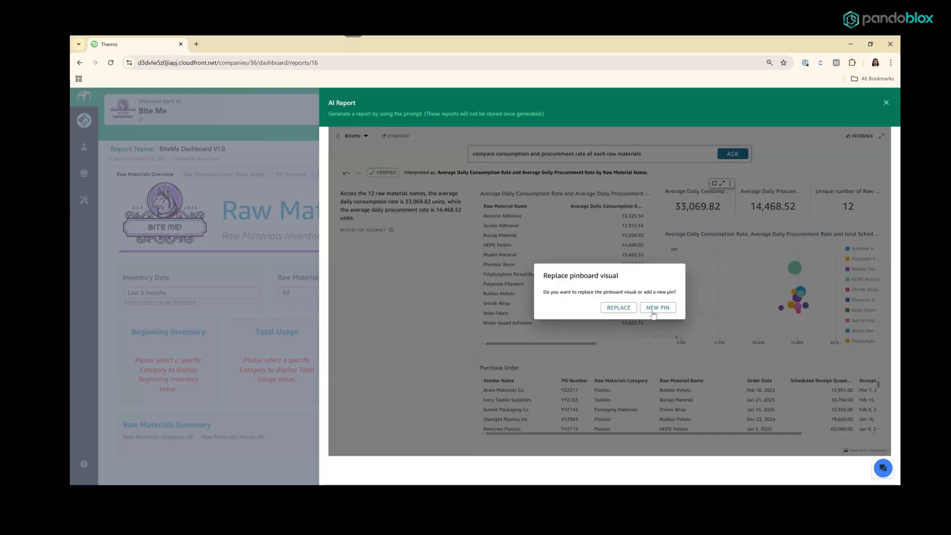
{"action": "left_click", "coordinate": [655, 308]}
Replace the question with the suggested "purchase order by raw materials category and by vendor city"
{"action": "left_click_drag", "start_coordinate": [653, 153], "coordinate": [451, 154]}
{"action": "type", "text": "purcha"}
{"action": "left_click", "coordinate": [562, 183]}
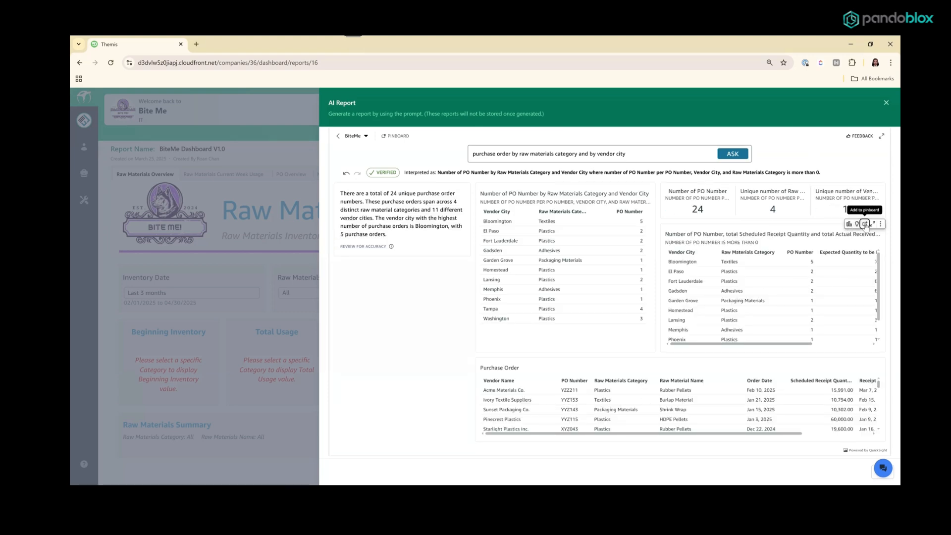
Review the expected and actual delivered quantities in the supporting vendor city table, including its export options
{"action": "left_click", "coordinate": [396, 136]}
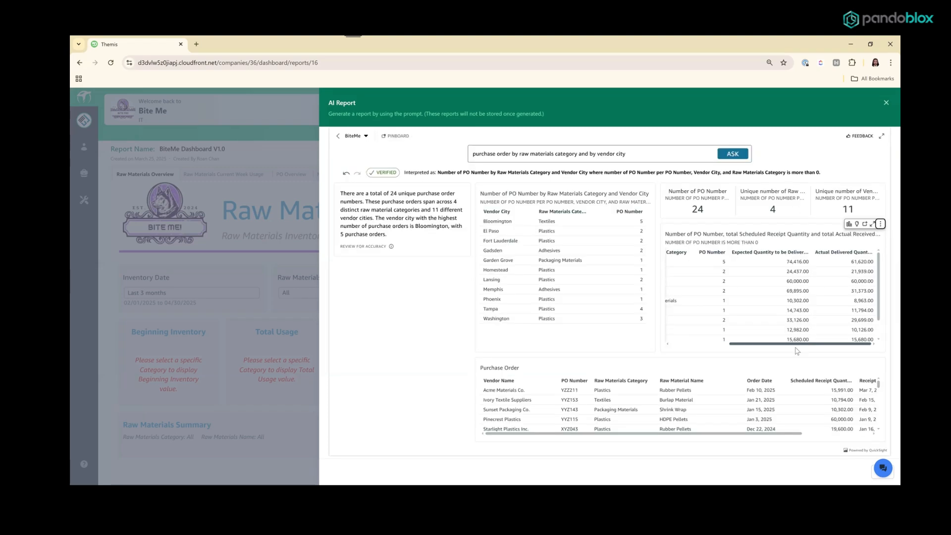
{"action": "left_click", "coordinate": [880, 224]}
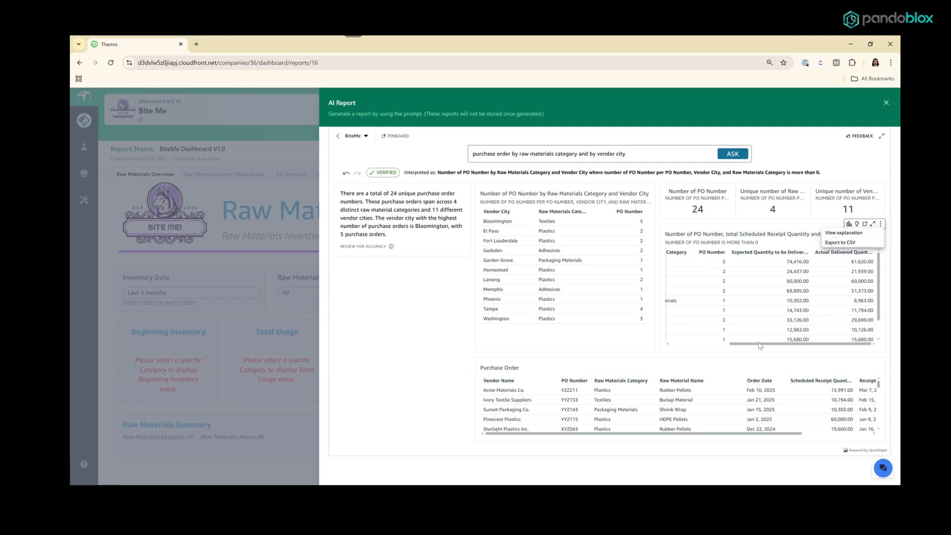
{"action": "left_click_drag", "start_coordinate": [758, 343], "coordinate": [649, 349]}
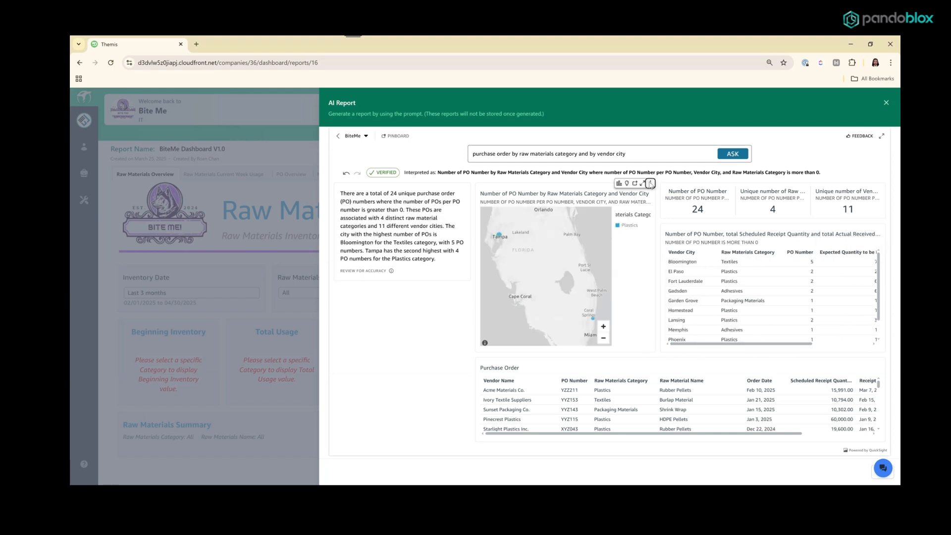
Export the map of PO numbers by raw materials category and vendor city to CSV
{"action": "left_click", "coordinate": [650, 183]}
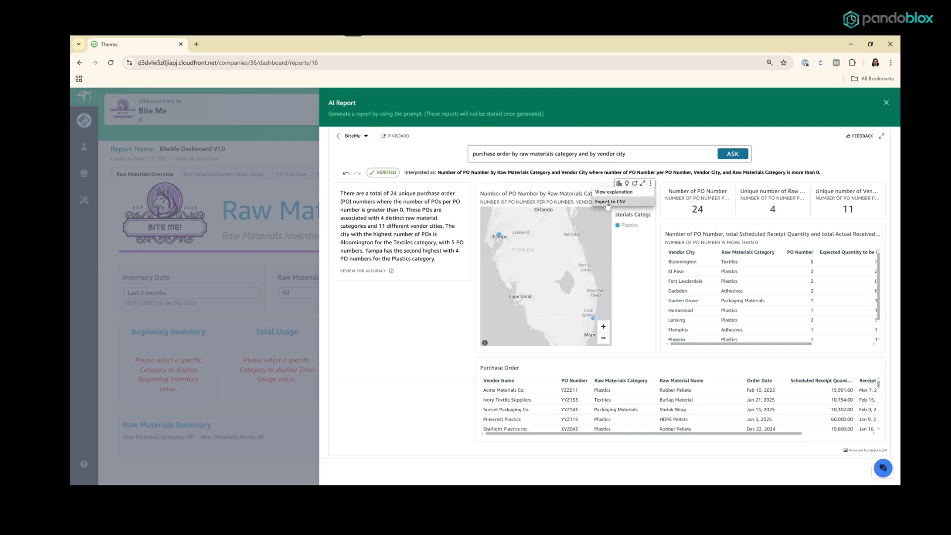
{"action": "left_click", "coordinate": [607, 206]}
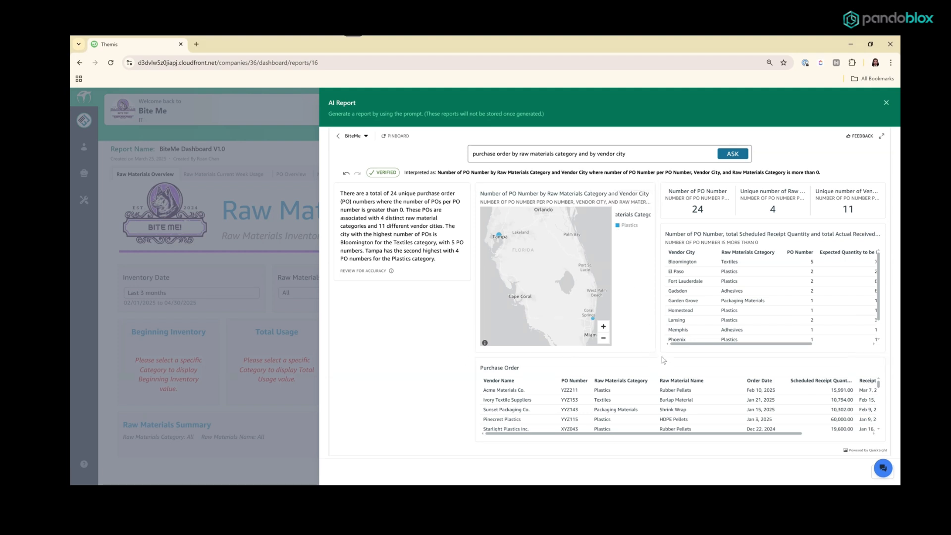
Submit thumbs-down feedback to the topic owners with the comment "Map visual is missing some cities from the data."
{"action": "left_click", "coordinate": [860, 136]}
{"action": "left_click", "coordinate": [776, 164]}
{"action": "left_click", "coordinate": [793, 189]}
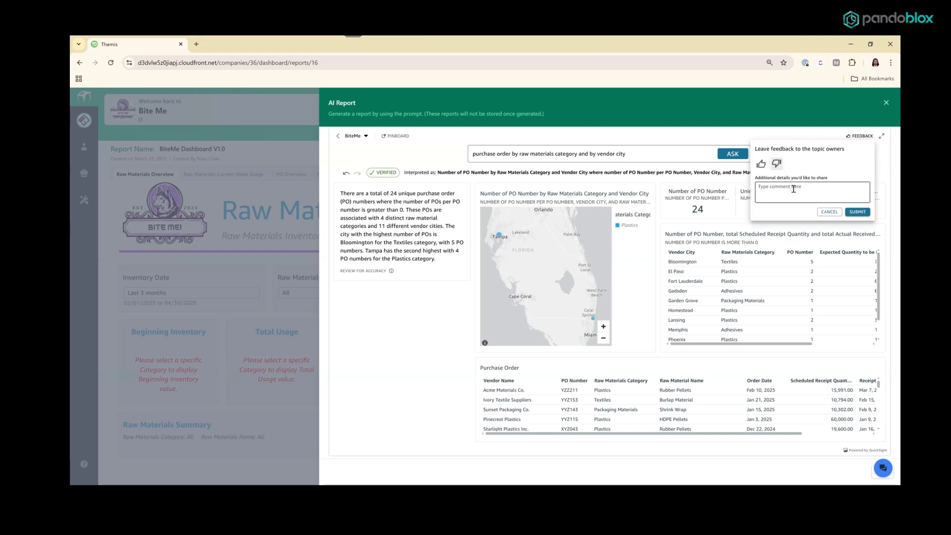
{"action": "type", "text": "Map visual is missing some"}
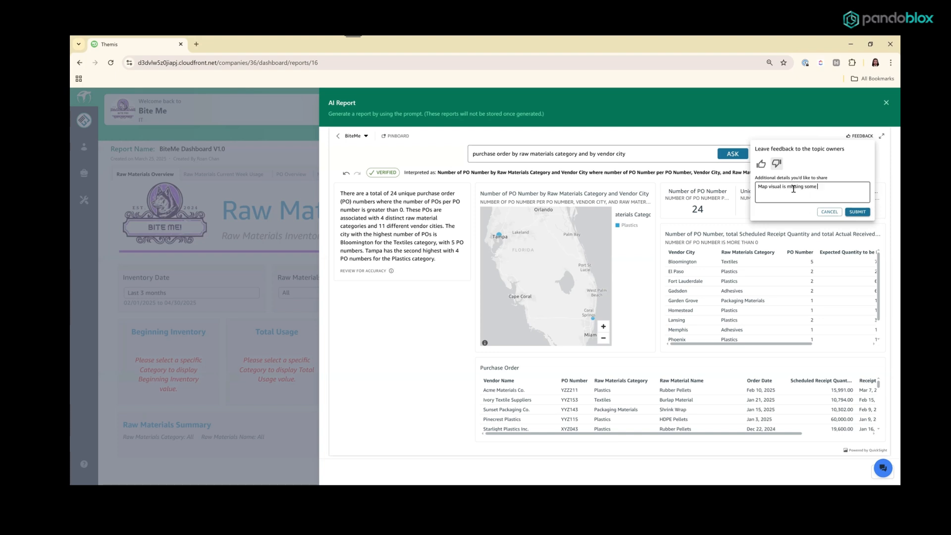
{"action": "type", "text": " cities from the data."}
{"action": "left_click", "coordinate": [858, 212]}
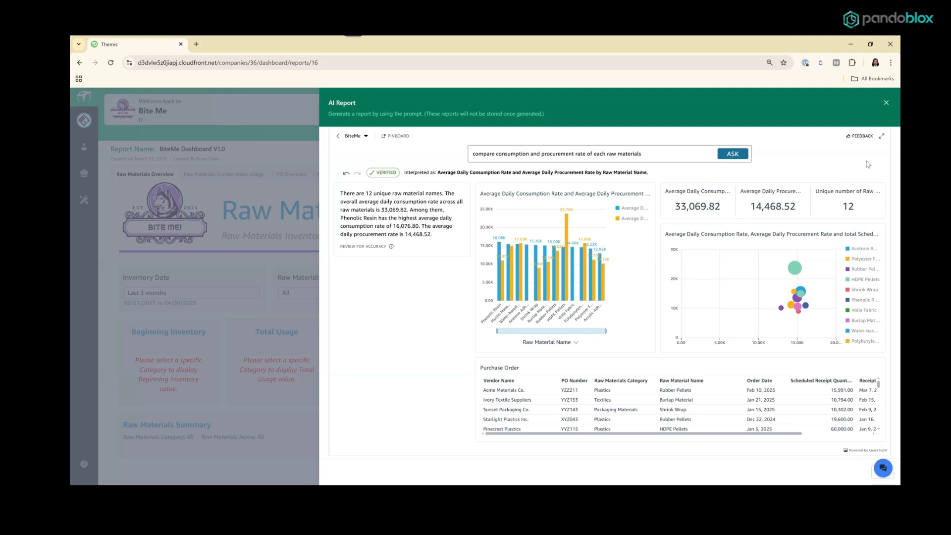
Submit thumbs-up feedback with the comment "test" on the consumption and procurement comparison, and return to the BiteMe question page
{"action": "left_click", "coordinate": [860, 136]}
{"action": "left_click", "coordinate": [760, 165]}
{"action": "left_click", "coordinate": [778, 193]}
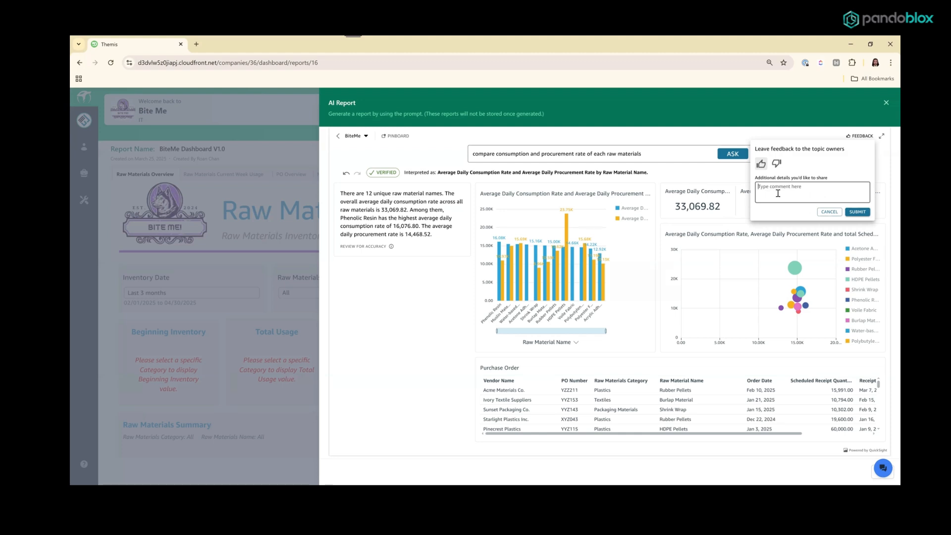
{"action": "type", "text": "test"}
{"action": "left_click", "coordinate": [860, 212]}
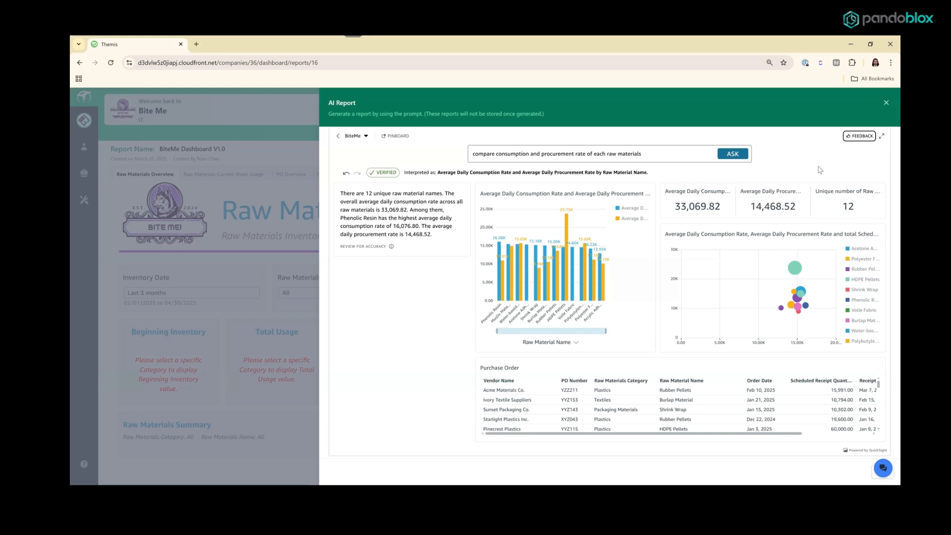
{"action": "left_click", "coordinate": [338, 139]}
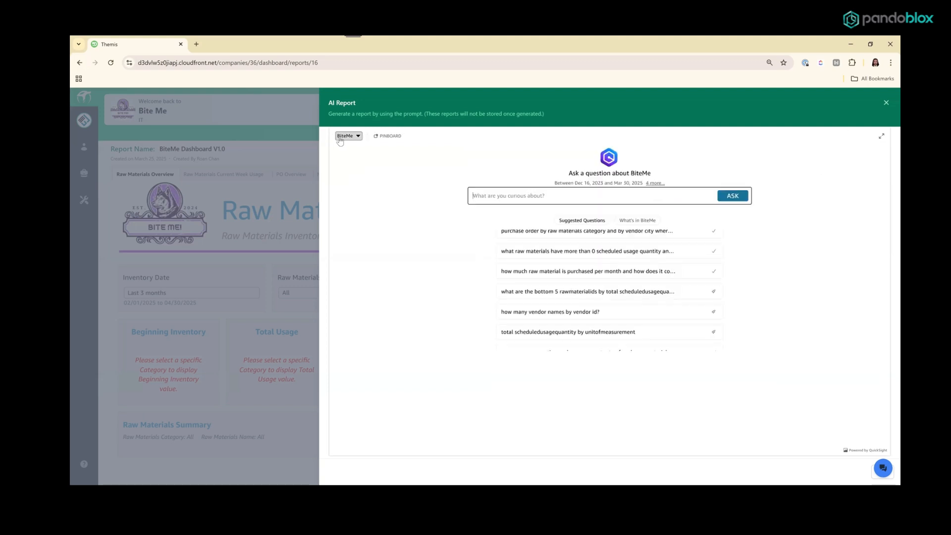